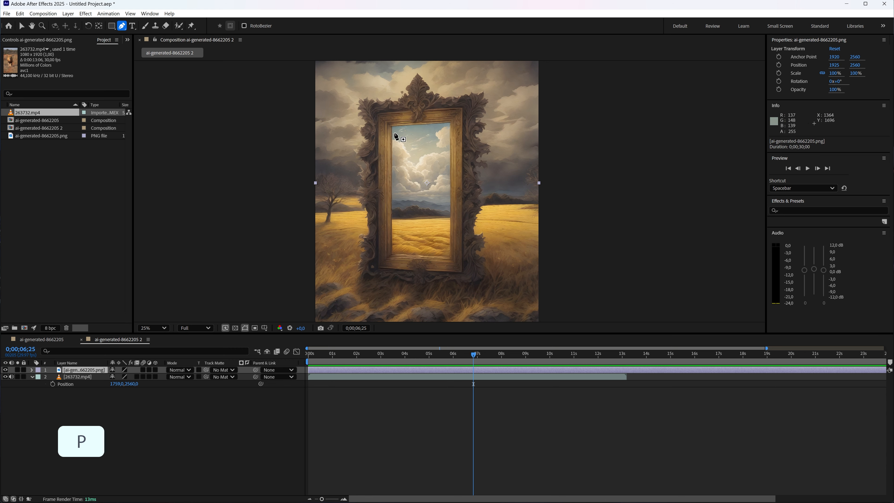
Draw a closed four-corner mask with the Pen tool around the mirror's inner opening on the ai-generated-8662205.png layer
{"action": "scroll", "coordinate": [400, 131], "scroll_direction": "up", "scroll_amount": 2}
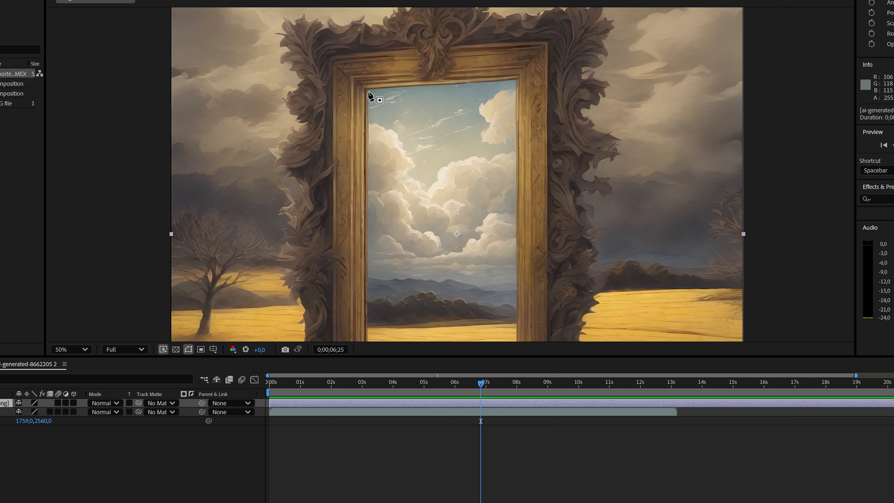
{"action": "key", "text": "alt"}
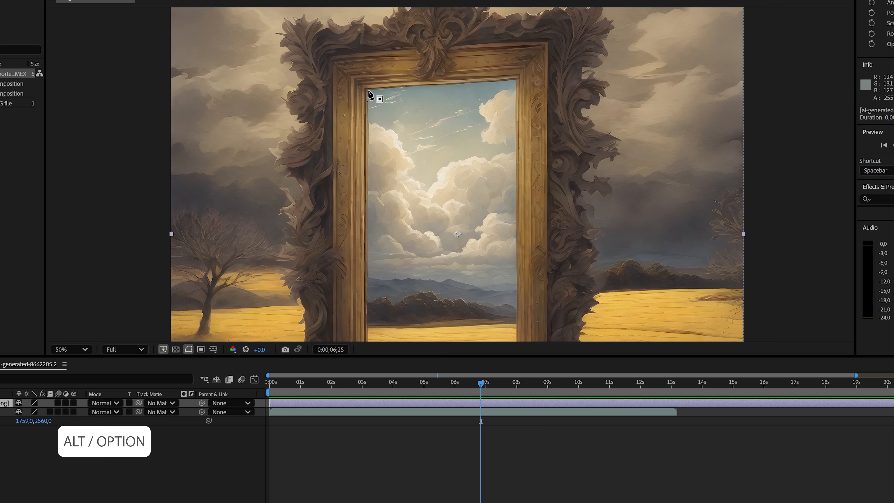
{"action": "left_click", "coordinate": [367, 88]}
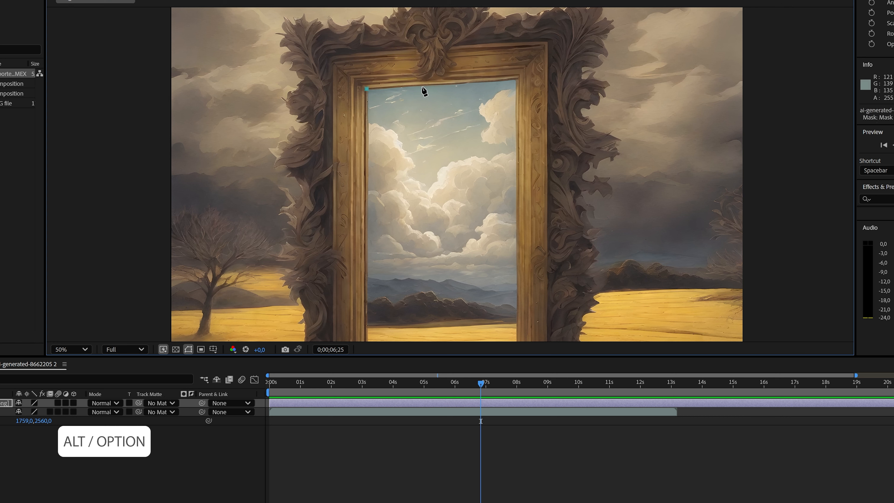
{"action": "left_click", "coordinate": [516, 79]}
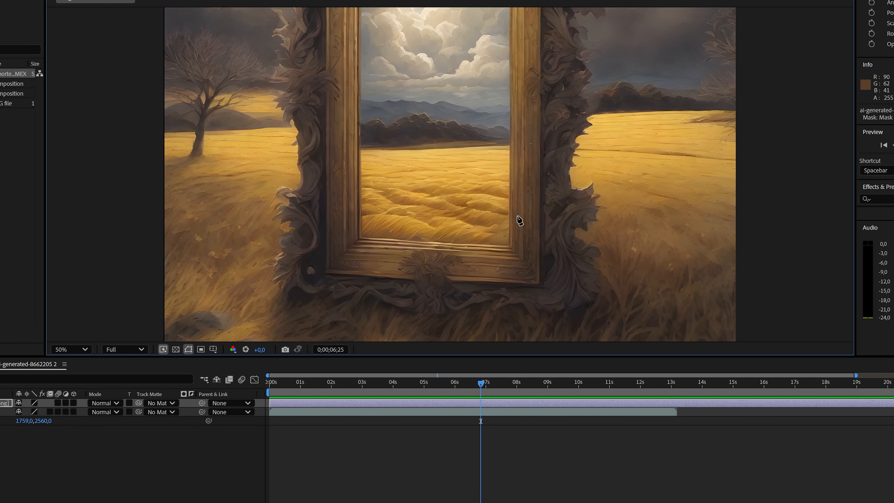
{"action": "left_click", "coordinate": [508, 246]}
{"action": "left_click_drag", "start_coordinate": [407, 87], "coordinate": [402, 280]}
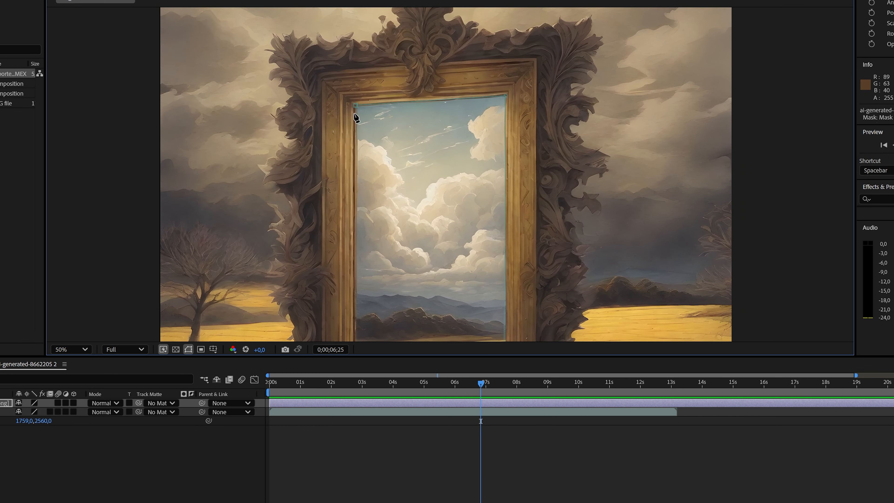
{"action": "left_click", "coordinate": [356, 106]}
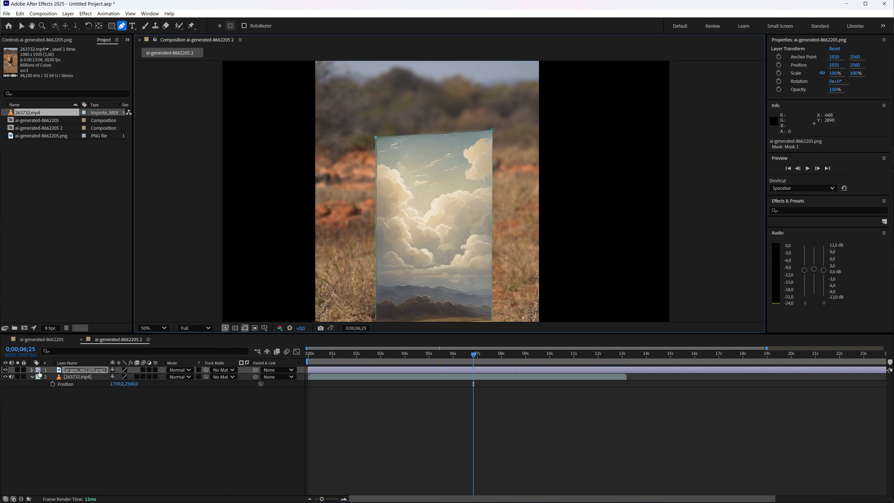
Invert Mask 1 on the picture layer and set its feather to 11 pixels
{"action": "left_click", "coordinate": [31, 370]}
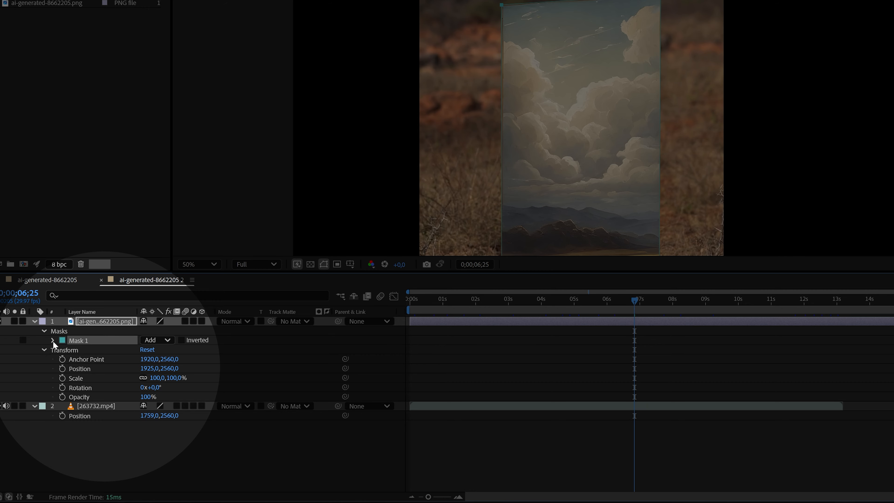
{"action": "left_click", "coordinate": [52, 340]}
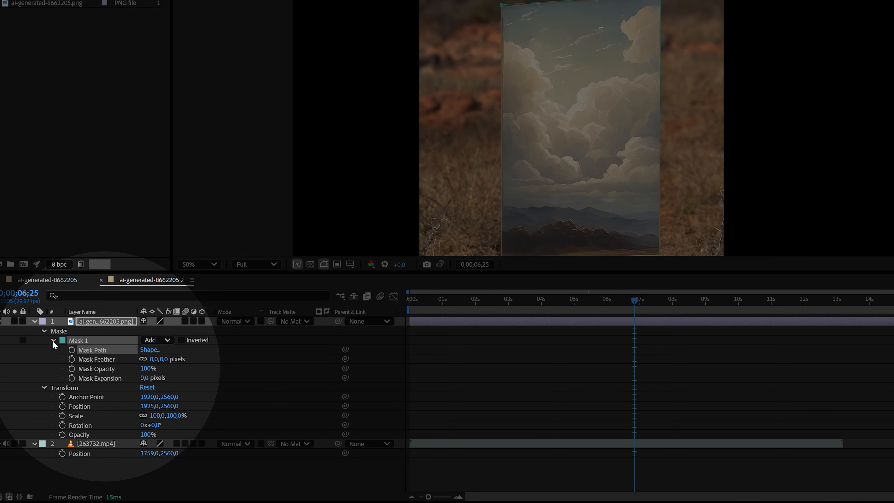
{"action": "left_click", "coordinate": [181, 340]}
{"action": "left_click_drag", "start_coordinate": [156, 366], "coordinate": [161, 360]}
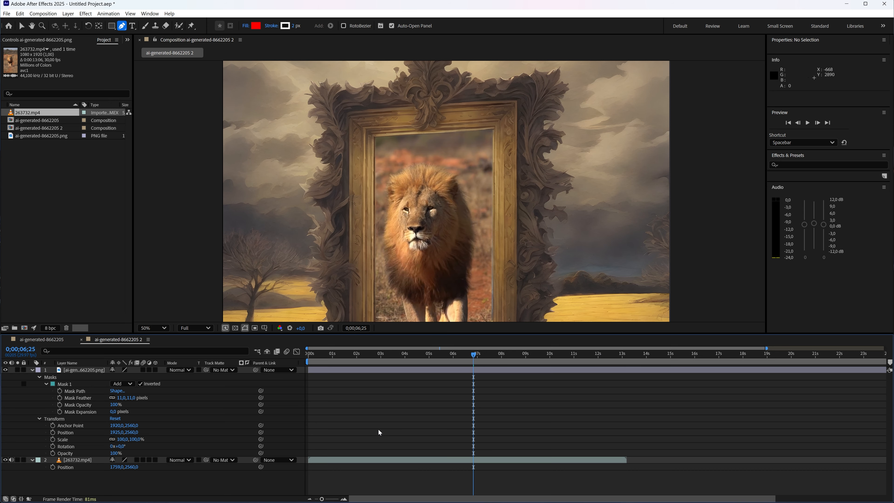
Set the ai-generated-8662205.png layer's horizontal position to 1927
{"action": "scroll", "coordinate": [526, 154], "scroll_direction": "down", "scroll_amount": 2}
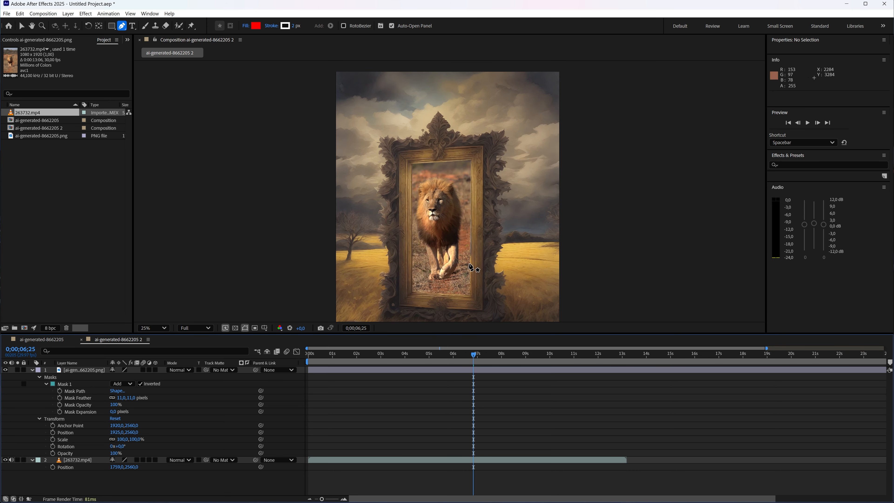
{"action": "left_click_drag", "start_coordinate": [470, 263], "coordinate": [452, 239]}
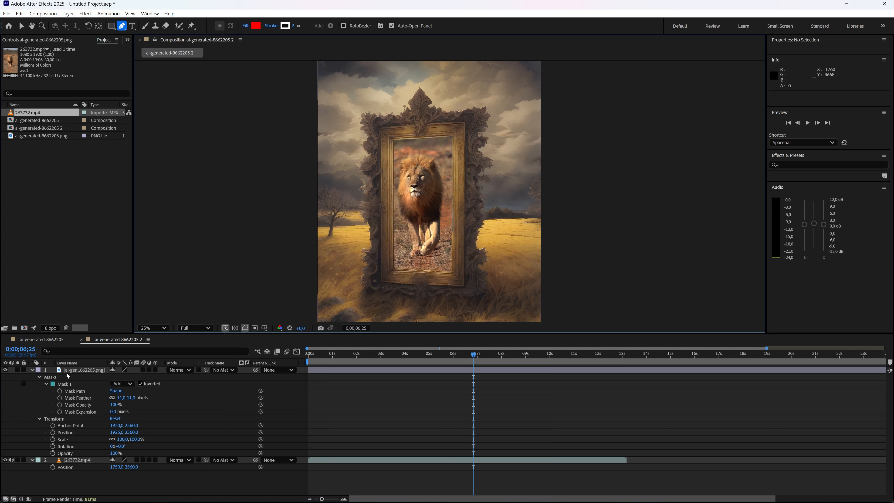
{"action": "left_click", "coordinate": [74, 373]}
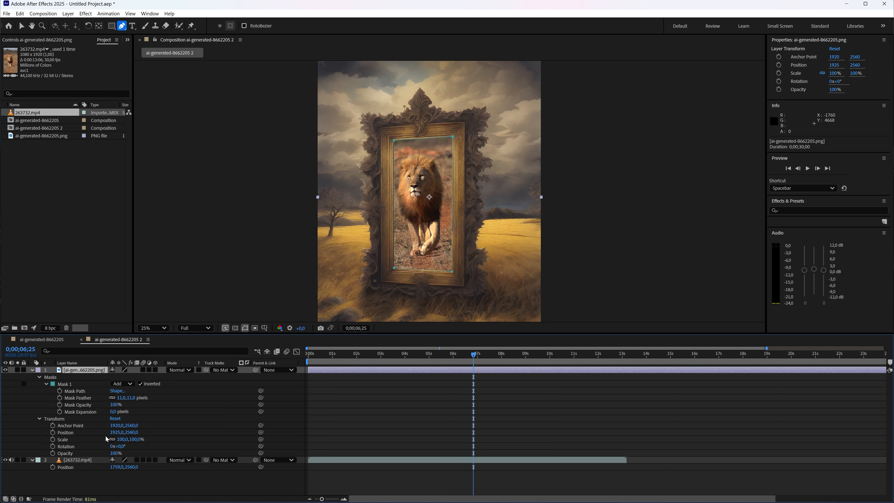
{"action": "mouse_move", "coordinate": [117, 433]}
{"action": "left_mouse_down"}
{"action": "mouse_move", "coordinate": [638, 440]}
{"action": "mouse_move", "coordinate": [121, 437]}
{"action": "left_mouse_up"}
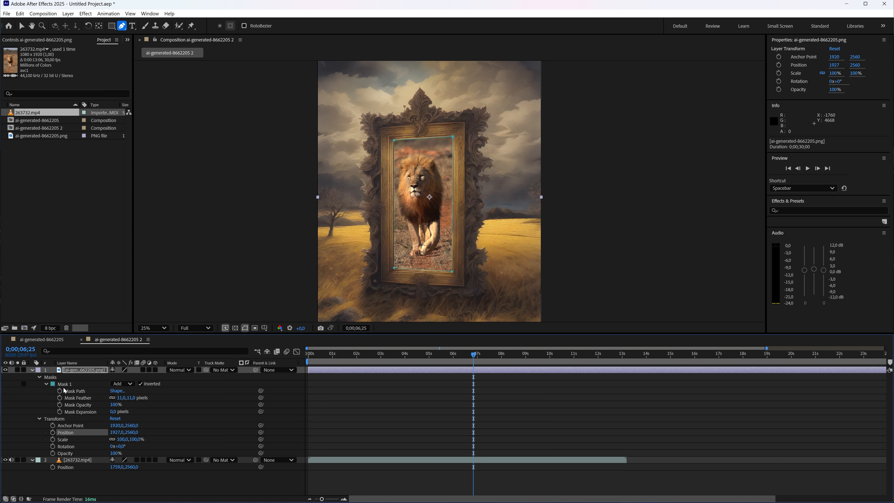
Delete Mask 1 from the ai-generated-8662205.png layer and collapse the layer's properties
{"action": "left_click", "coordinate": [63, 385]}
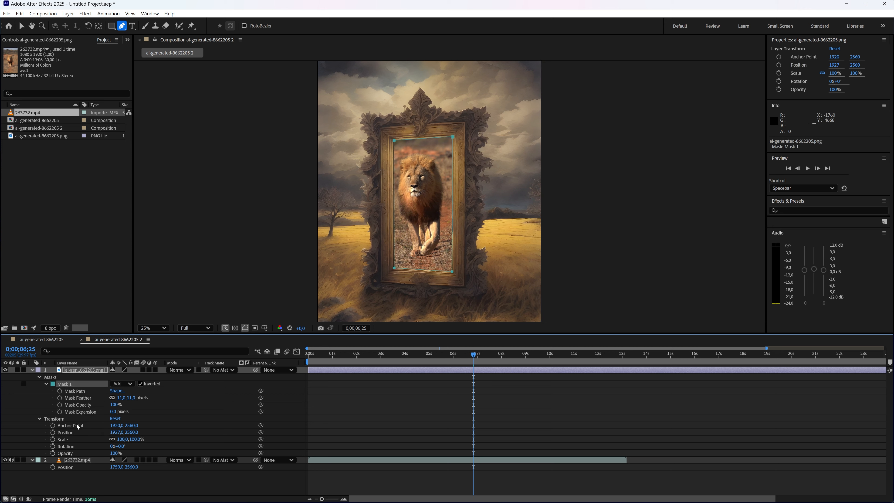
{"action": "key", "text": "Delete"}
{"action": "left_click", "coordinate": [32, 370]}
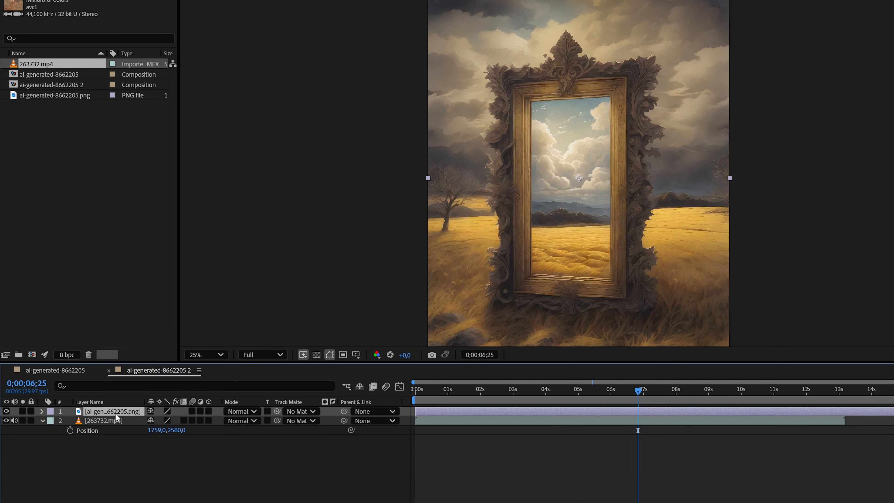
Move the ai-generated-8662205.png layer below 263732.mp4 and hide the video layer
{"action": "left_click_drag", "start_coordinate": [115, 413], "coordinate": [114, 441]}
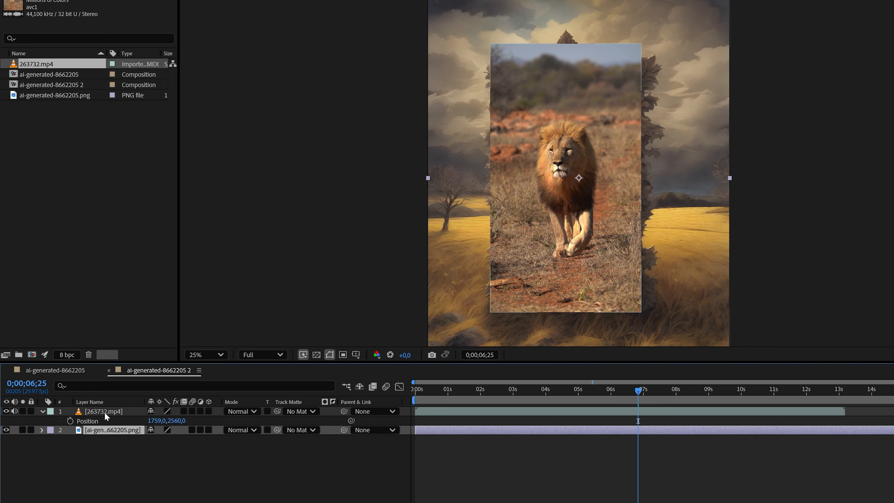
{"action": "left_click", "coordinate": [7, 412]}
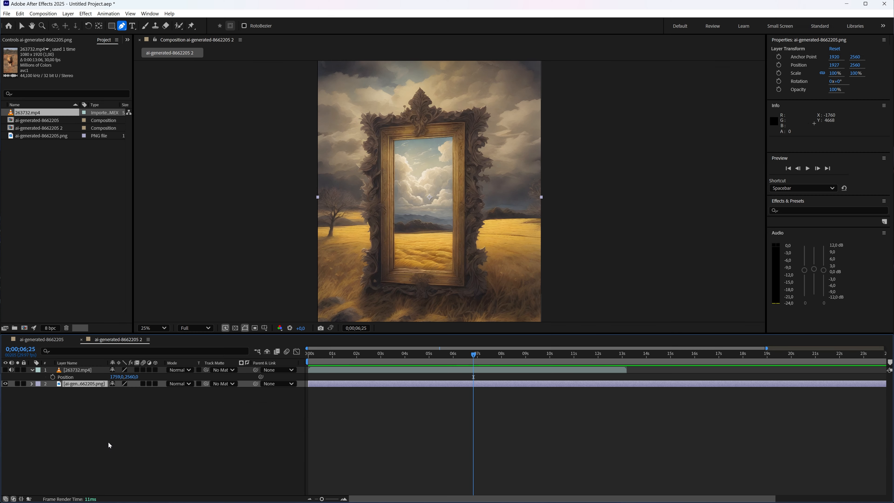
With no layer selected, start a Pen tool shape at the mirror opening's upper-left, upper-right and lower-right corners
{"action": "left_click", "coordinate": [105, 440]}
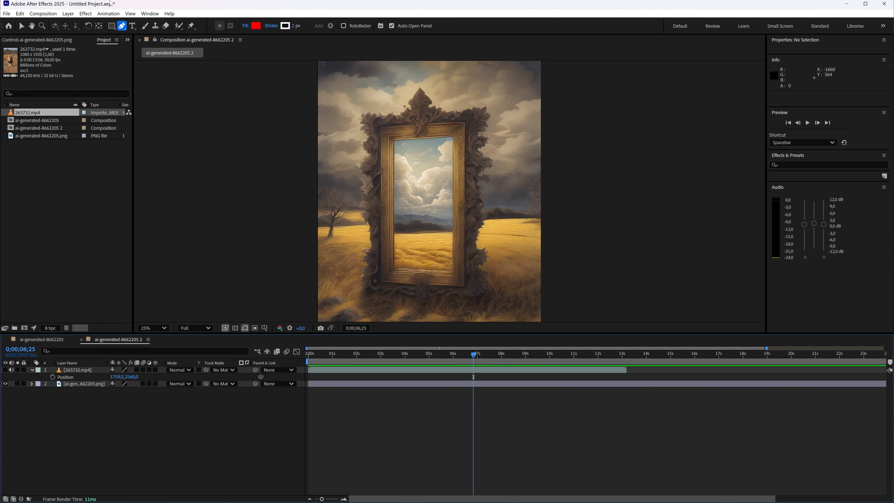
{"action": "key", "text": "p"}
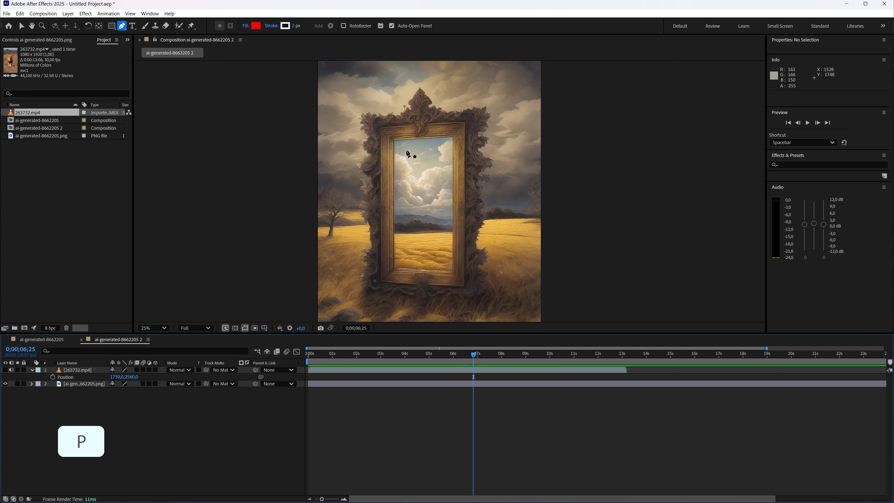
{"action": "scroll", "coordinate": [384, 135], "scroll_direction": "up", "scroll_amount": 4}
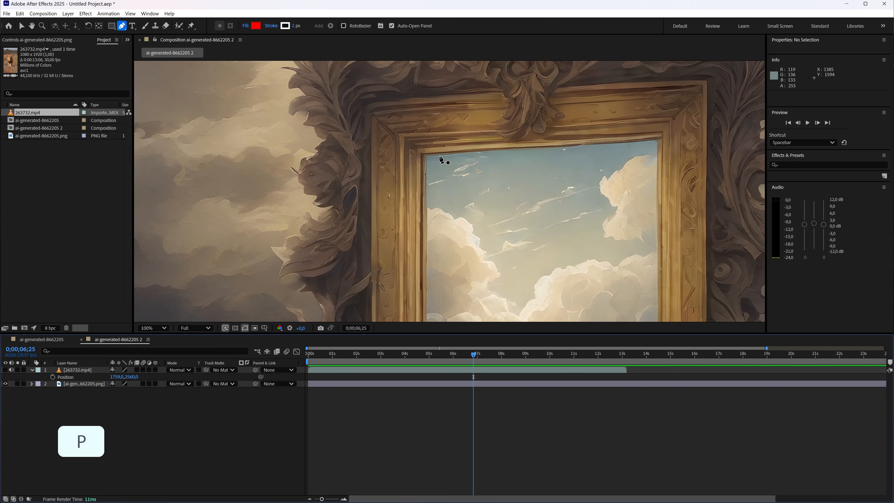
{"action": "left_click", "coordinate": [425, 155]}
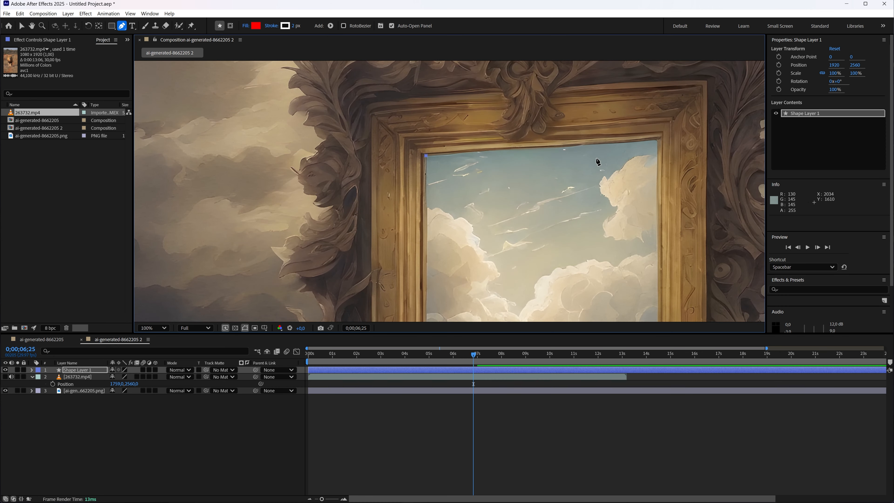
{"action": "left_click", "coordinate": [657, 141]}
{"action": "key", "text": "space"}
{"action": "left_click_drag", "start_coordinate": [643, 213], "coordinate": [635, 66]}
{"action": "left_click_drag", "start_coordinate": [626, 241], "coordinate": [637, 115]}
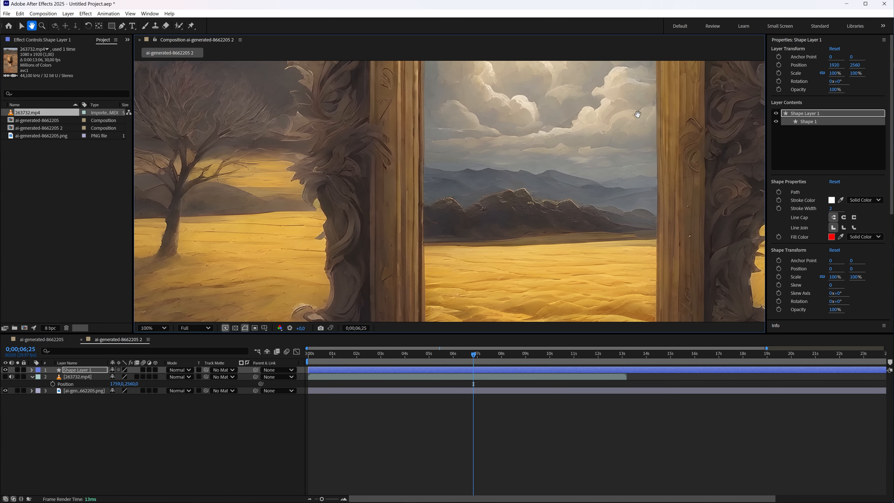
{"action": "left_click_drag", "start_coordinate": [635, 211], "coordinate": [636, 45]}
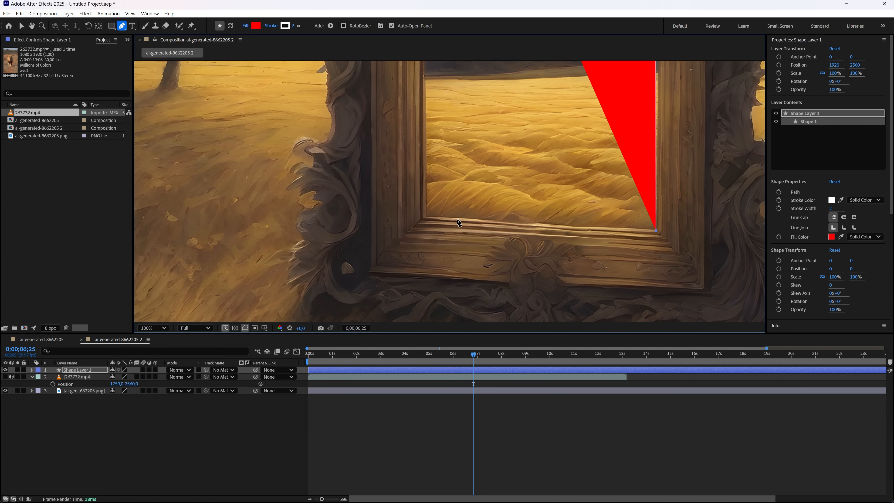
{"action": "key", "text": "comma"}
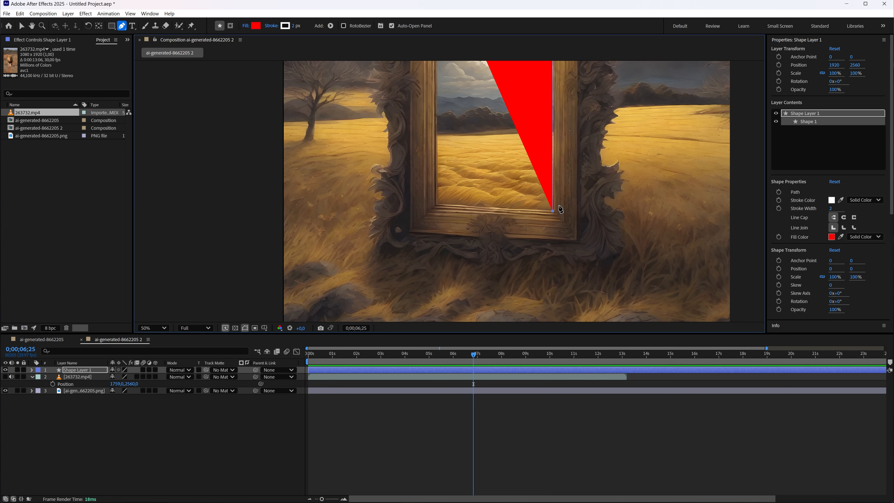
{"action": "left_click_drag", "start_coordinate": [553, 211], "coordinate": [554, 211]}
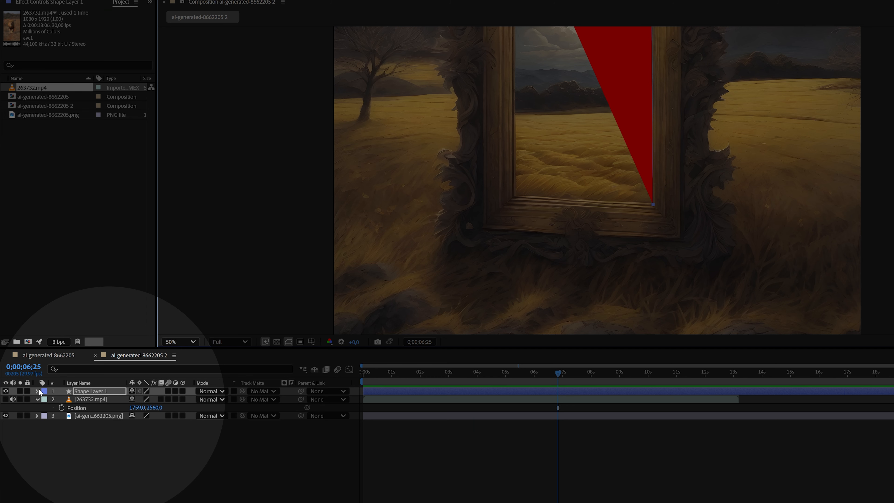
Expand the shape layer's transform properties and close the red shape through the mirror opening's lower-left corner to its starting point
{"action": "left_click", "coordinate": [36, 391]}
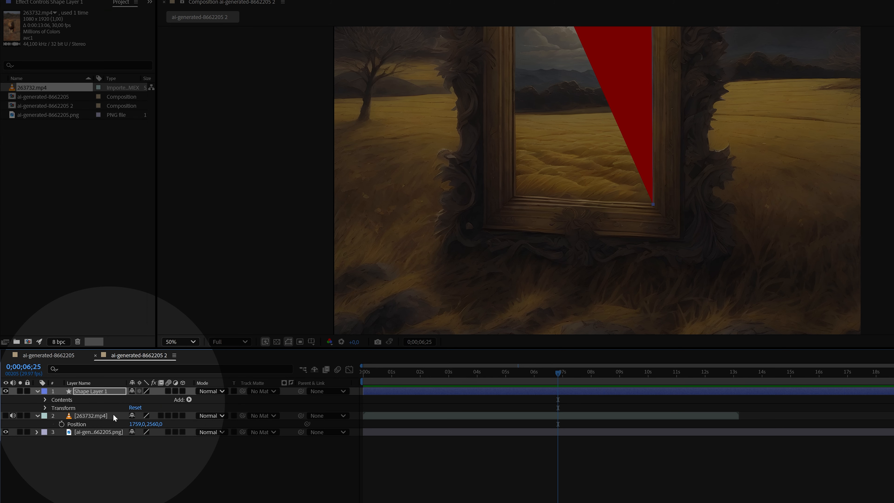
{"action": "left_click", "coordinate": [46, 407]}
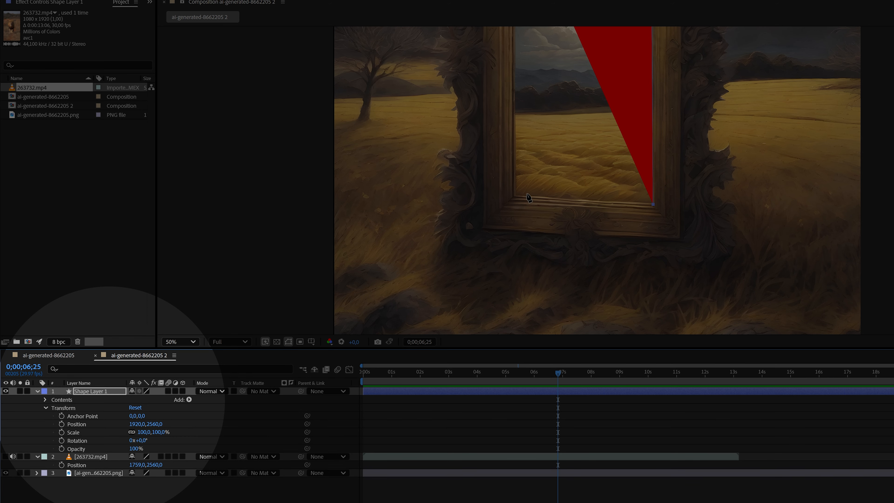
{"action": "scroll", "coordinate": [525, 193], "scroll_direction": "up", "scroll_amount": 1}
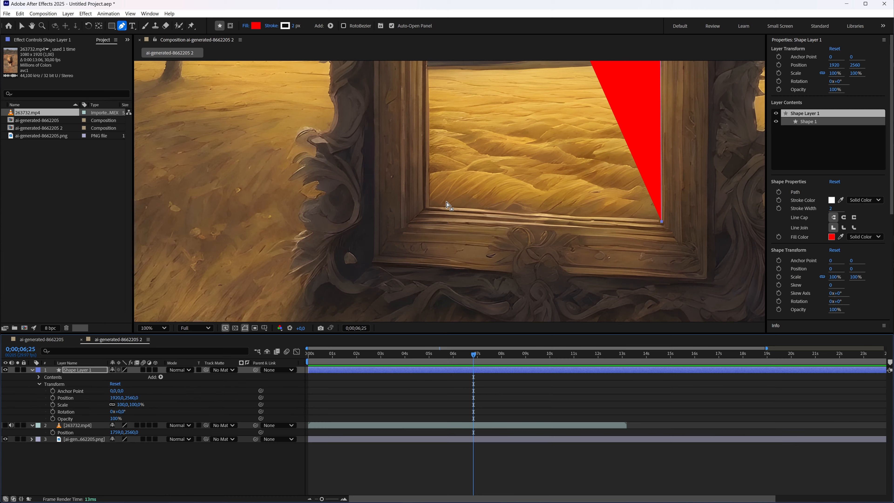
{"action": "left_click", "coordinate": [430, 207]}
{"action": "key", "text": "space"}
{"action": "left_click_drag", "start_coordinate": [493, 146], "coordinate": [493, 346]}
{"action": "left_click_drag", "start_coordinate": [464, 104], "coordinate": [448, 301]}
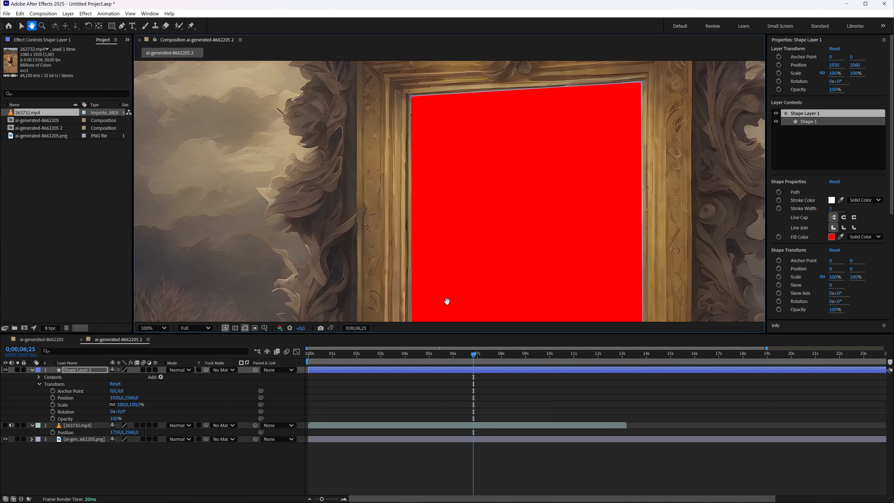
{"action": "left_click", "coordinate": [415, 101]}
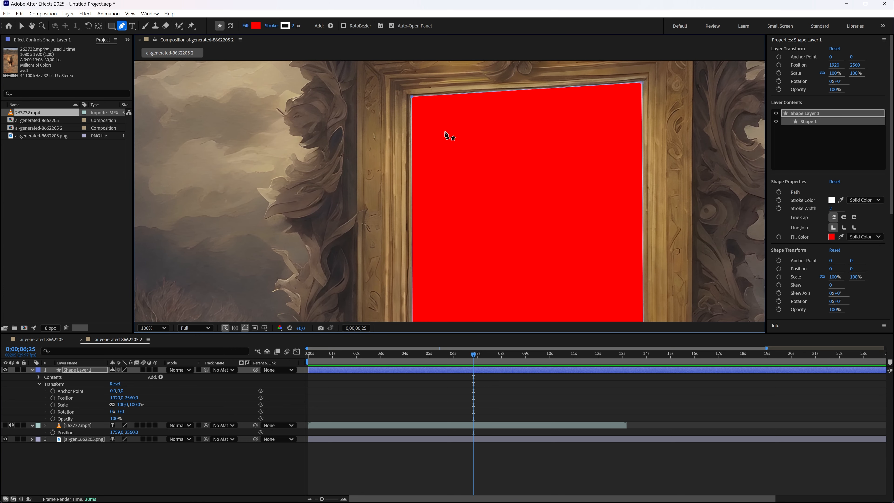
Rename the red shape layer as mask and deselect it
{"action": "key", "text": "comma"}
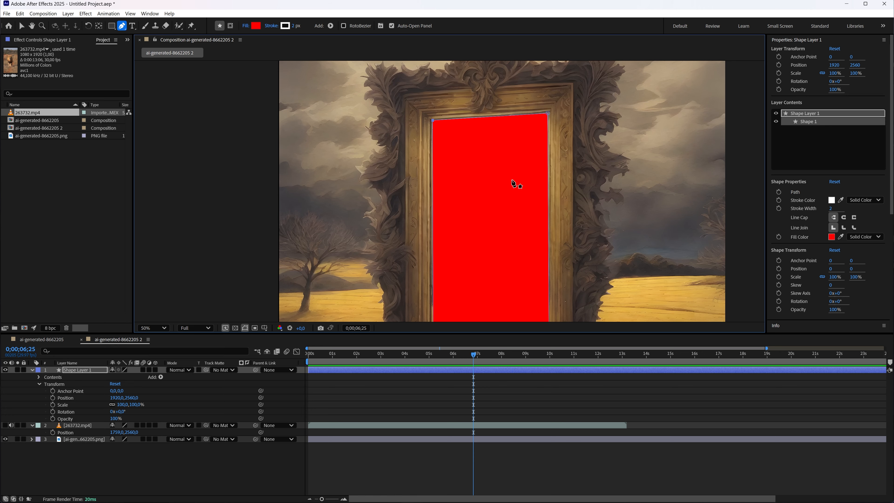
{"action": "key", "text": "comma"}
{"action": "key", "text": "space"}
{"action": "left_click_drag", "start_coordinate": [493, 214], "coordinate": [467, 183]}
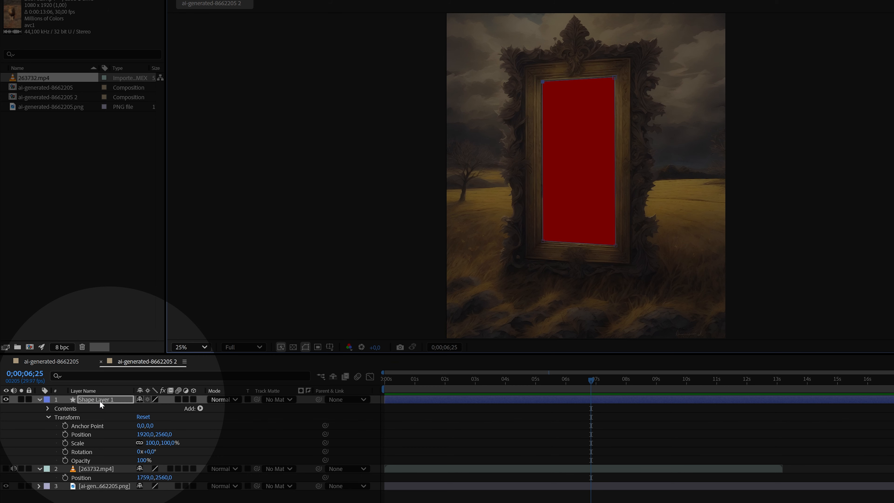
{"action": "right_click", "coordinate": [100, 402]}
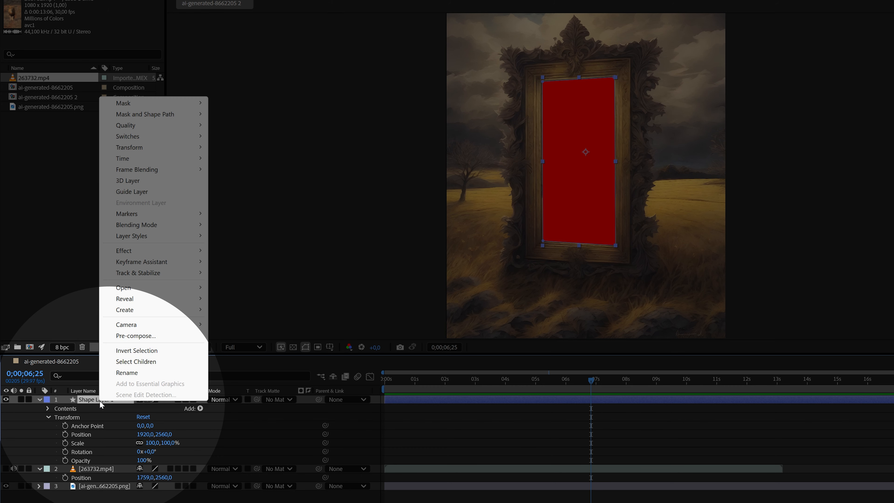
{"action": "left_click", "coordinate": [141, 374]}
{"action": "type", "text": "mas"}
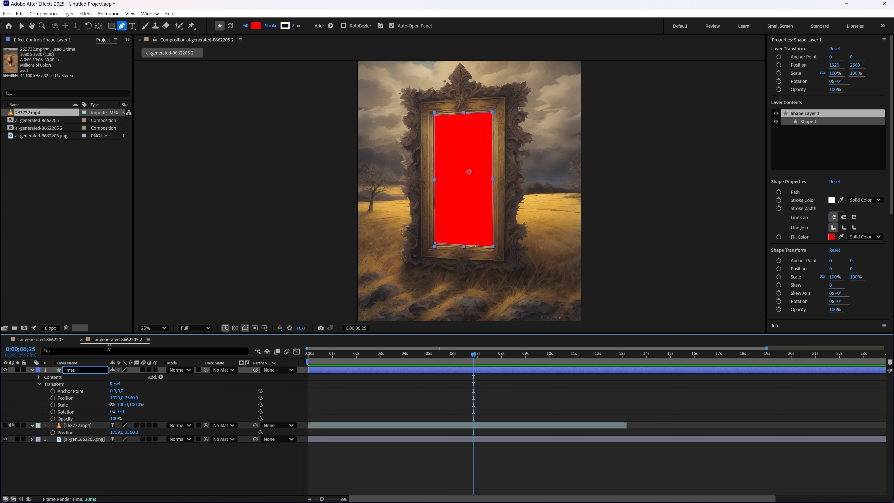
{"action": "type", "text": "k"}
{"action": "left_click", "coordinate": [133, 471]}
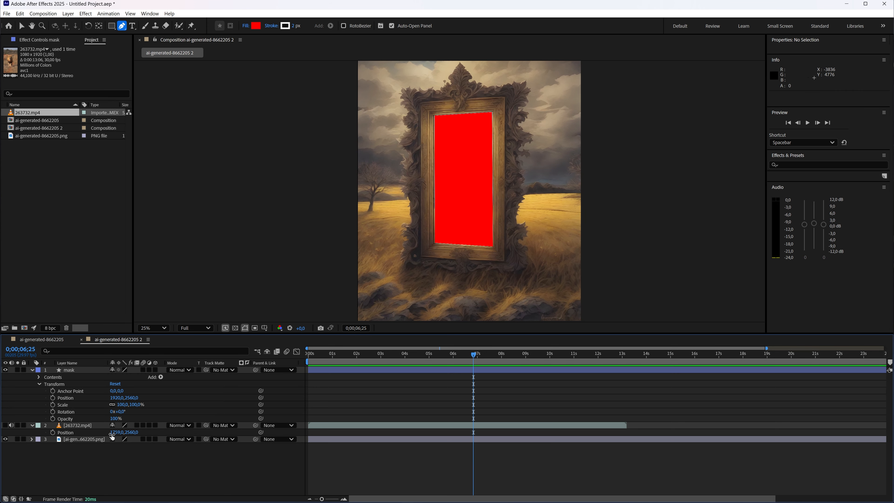
Hide the mask layer, collapse its properties, and make the 263732.mp4 video layer visible again
{"action": "left_click", "coordinate": [6, 370]}
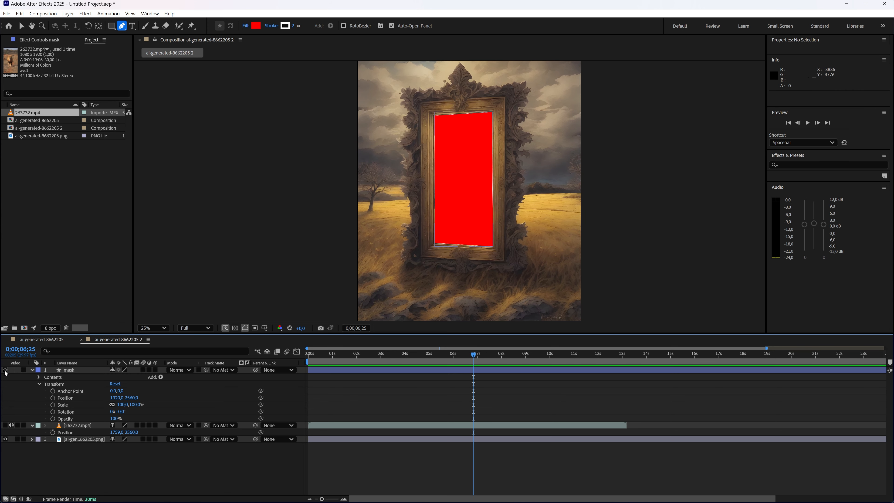
{"action": "left_click", "coordinate": [32, 369]}
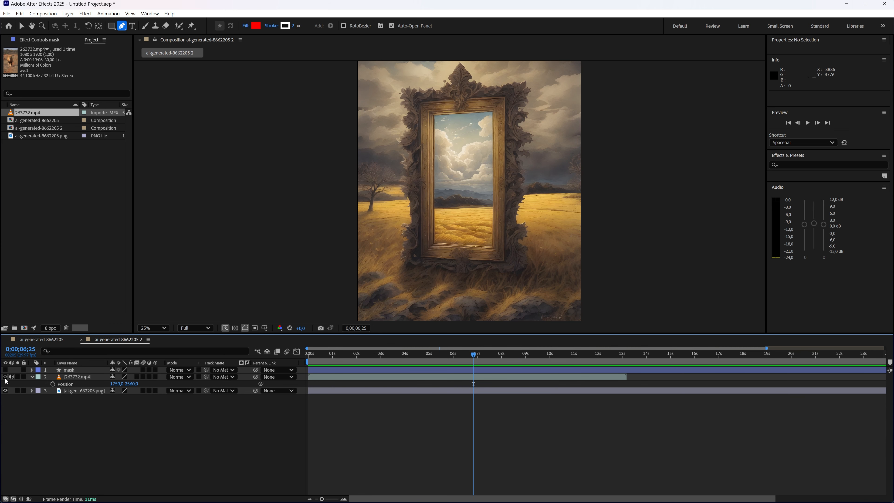
{"action": "left_click", "coordinate": [6, 409]}
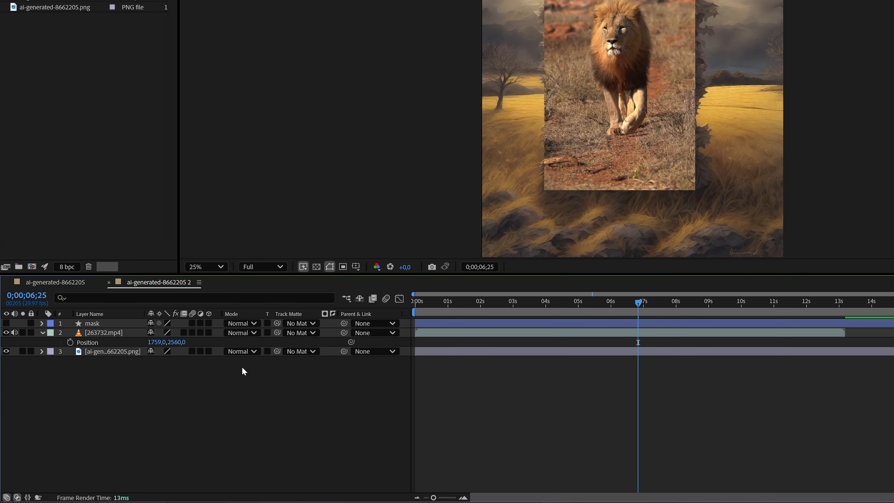
Set the mask layer as the track matte of 263732.mp4, and switch the matte inversion on and back off
{"action": "left_click", "coordinate": [18, 497]}
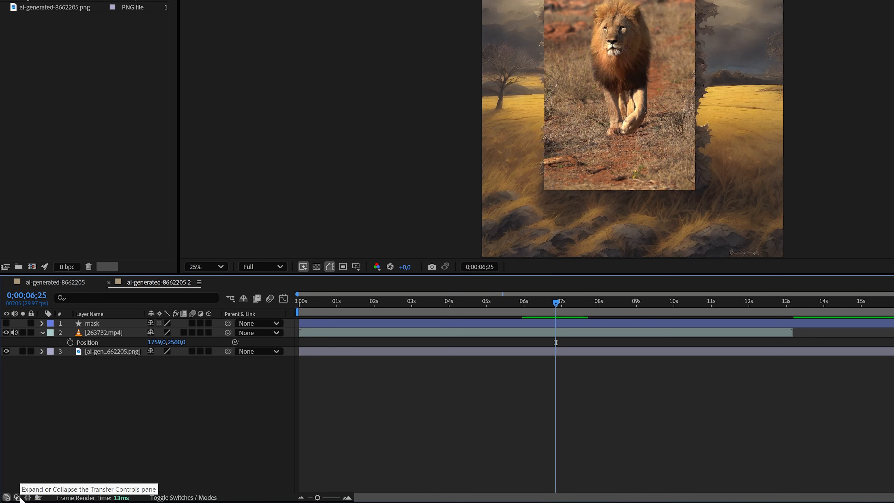
{"action": "left_click", "coordinate": [18, 498]}
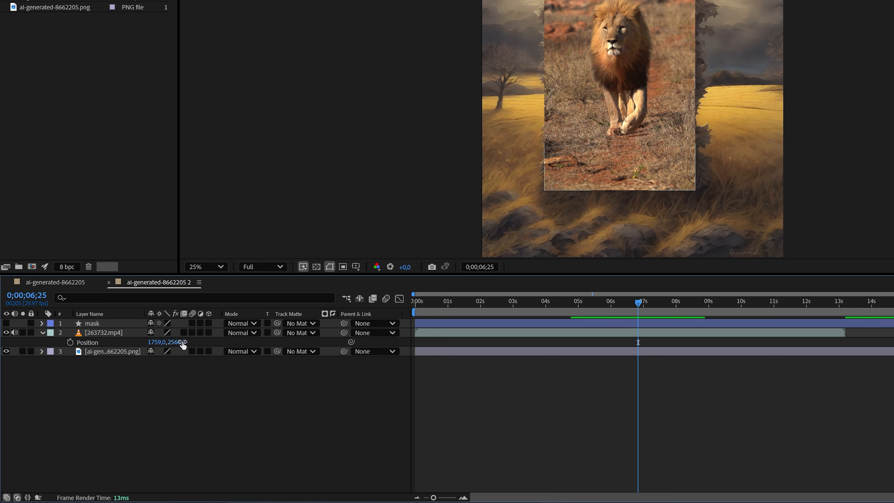
{"action": "left_click", "coordinate": [313, 334]}
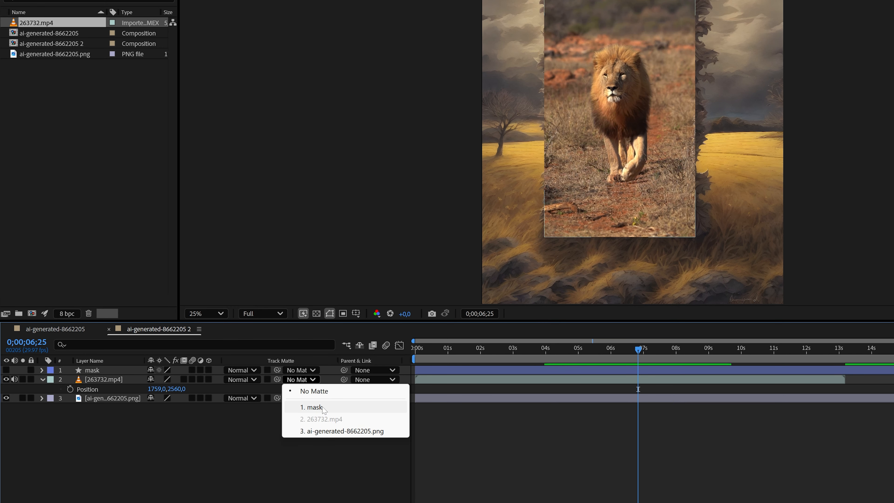
{"action": "left_click", "coordinate": [324, 361]}
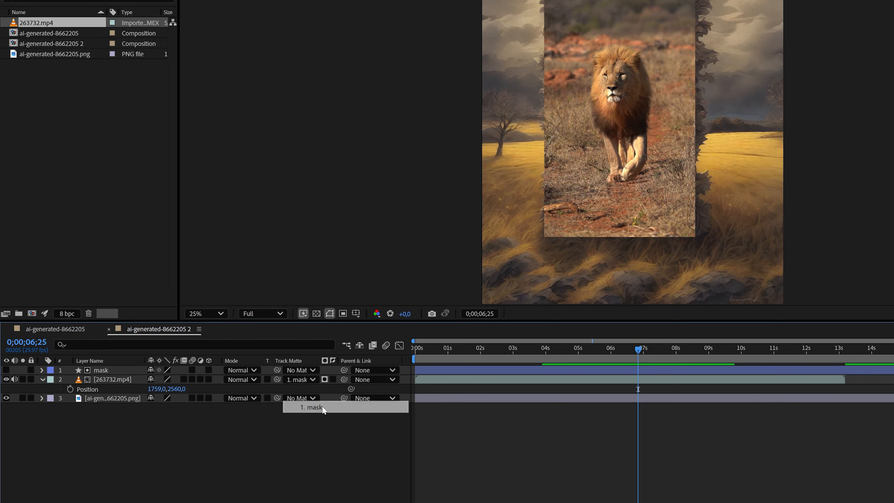
{"action": "left_click", "coordinate": [333, 380]}
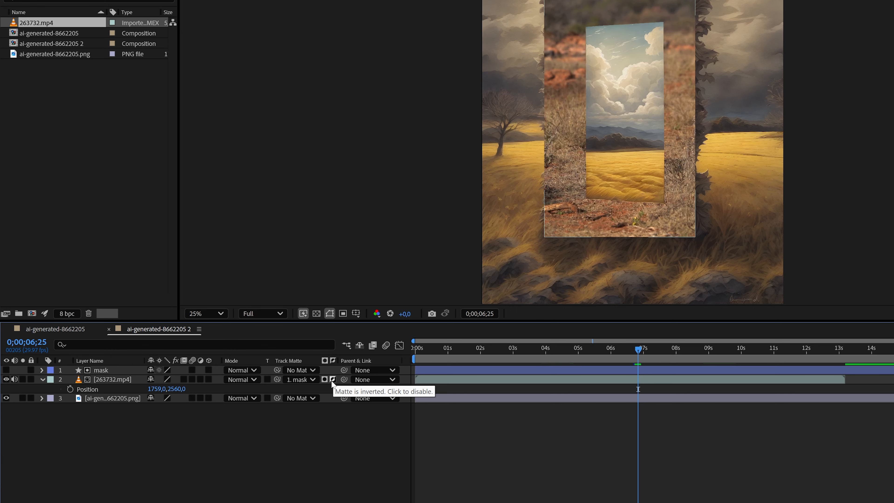
{"action": "left_click", "coordinate": [333, 380]}
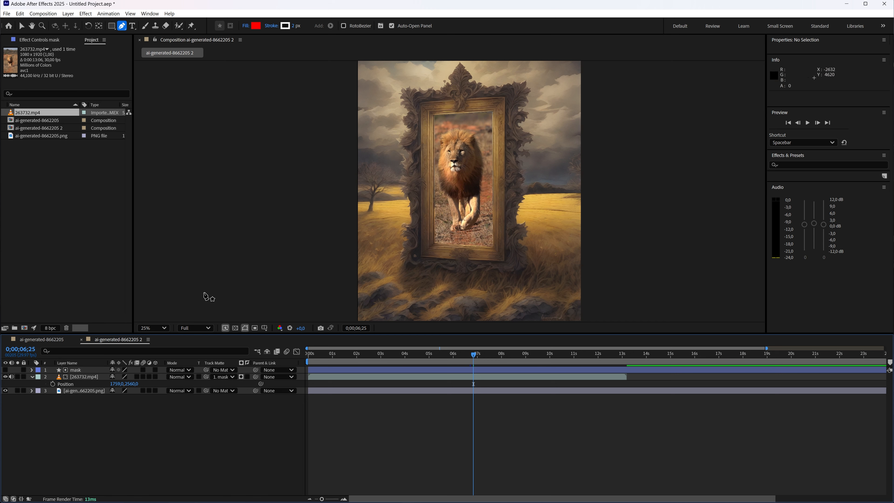
Shift the 263732.mp4 layer horizontally to an X position of 1799 and collapse its properties
{"action": "left_click", "coordinate": [94, 371]}
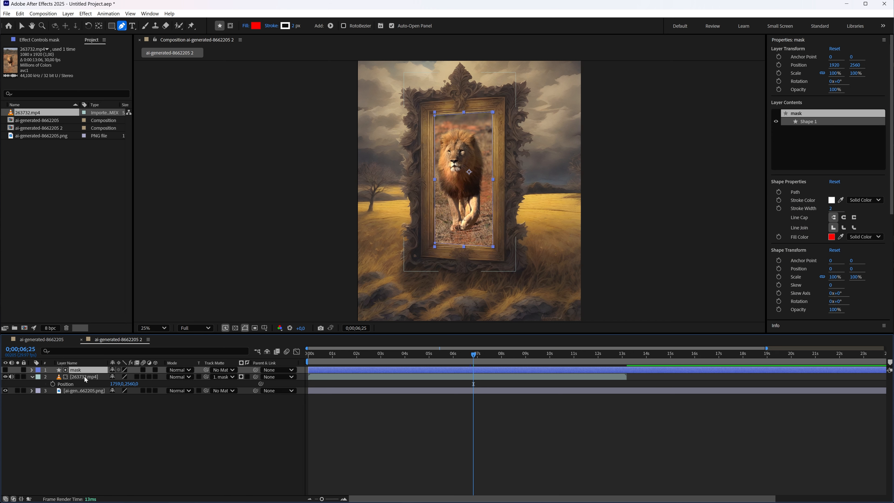
{"action": "left_click", "coordinate": [84, 377]}
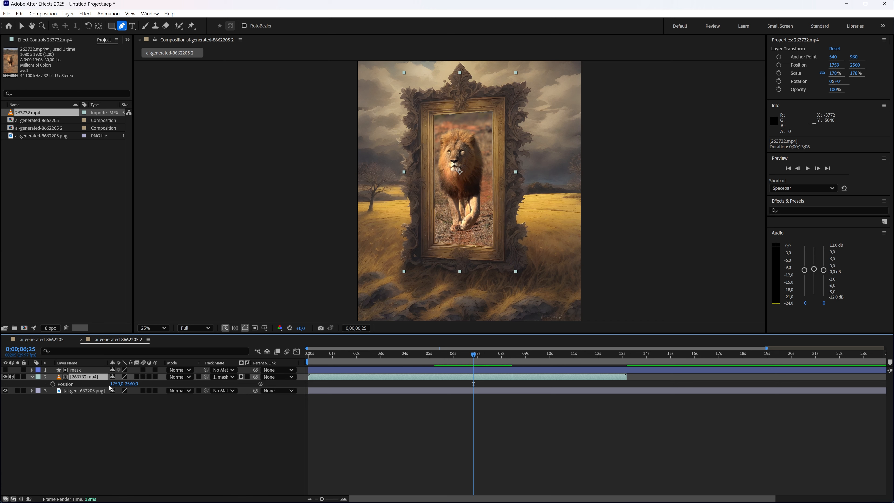
{"action": "mouse_move", "coordinate": [113, 384]}
{"action": "left_mouse_down"}
{"action": "mouse_move", "coordinate": [254, 383]}
{"action": "mouse_move", "coordinate": [94, 372]}
{"action": "mouse_move", "coordinate": [114, 373]}
{"action": "left_mouse_up"}
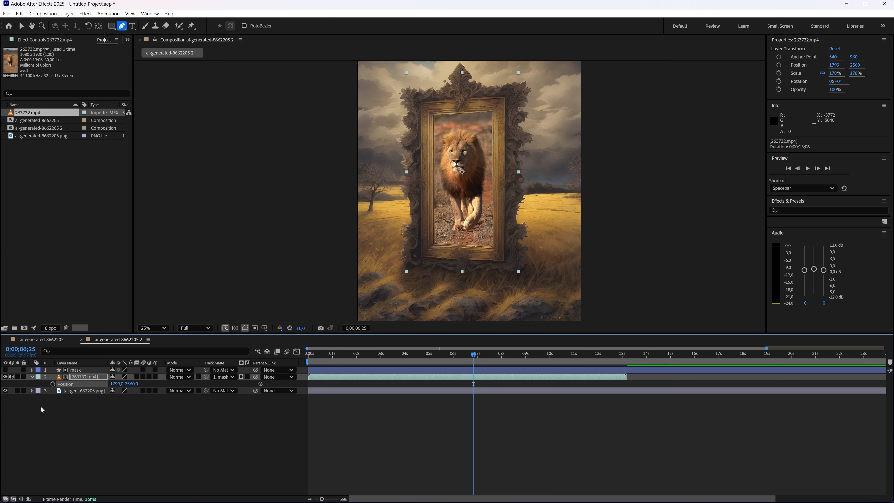
{"action": "left_click", "coordinate": [88, 391]}
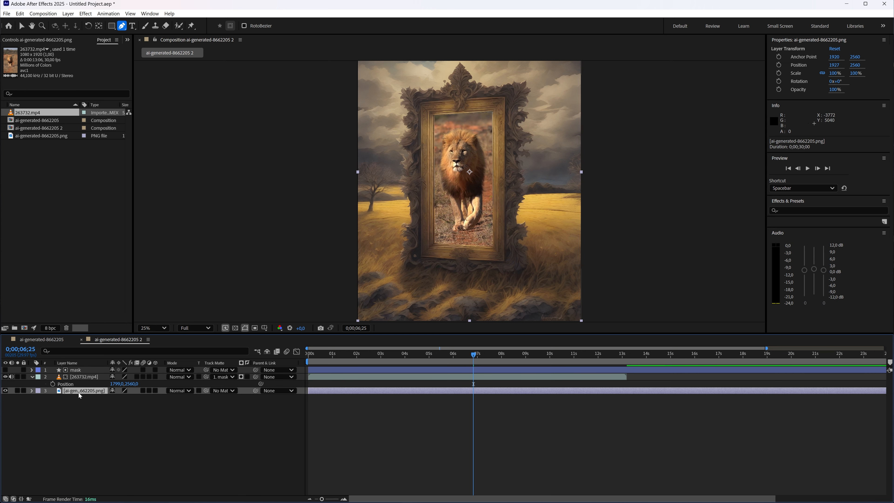
{"action": "left_click", "coordinate": [96, 420]}
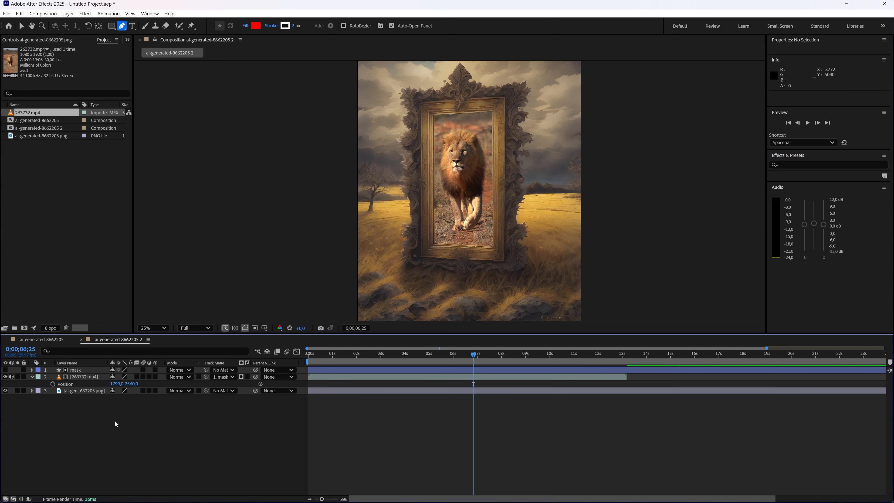
{"action": "left_click", "coordinate": [33, 378]}
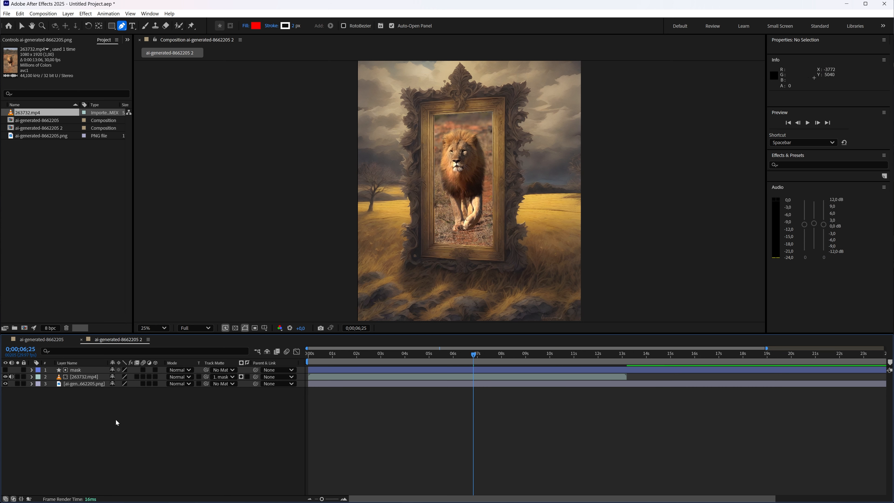
With no layer selected, scrub the composition to 0;00;11;08 to check the lion video playing inside the mirror frame
{"action": "left_click", "coordinate": [79, 385]}
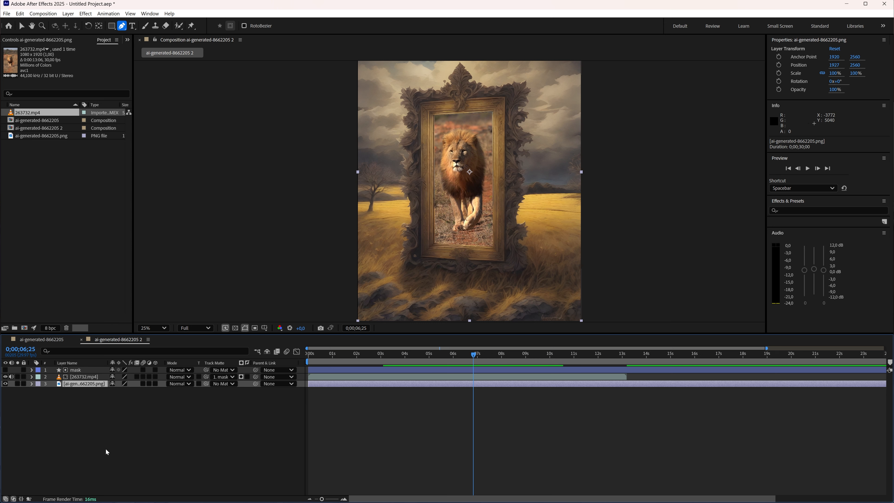
{"action": "left_click", "coordinate": [90, 370]}
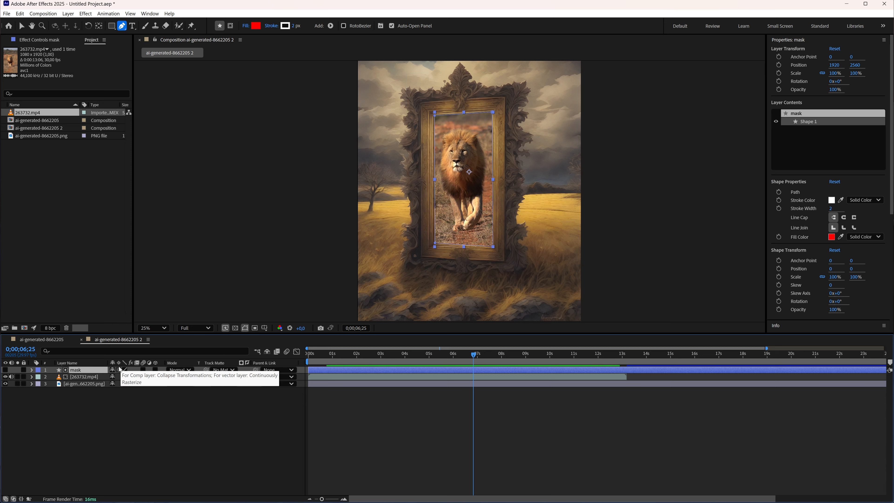
{"action": "left_click", "coordinate": [128, 433]}
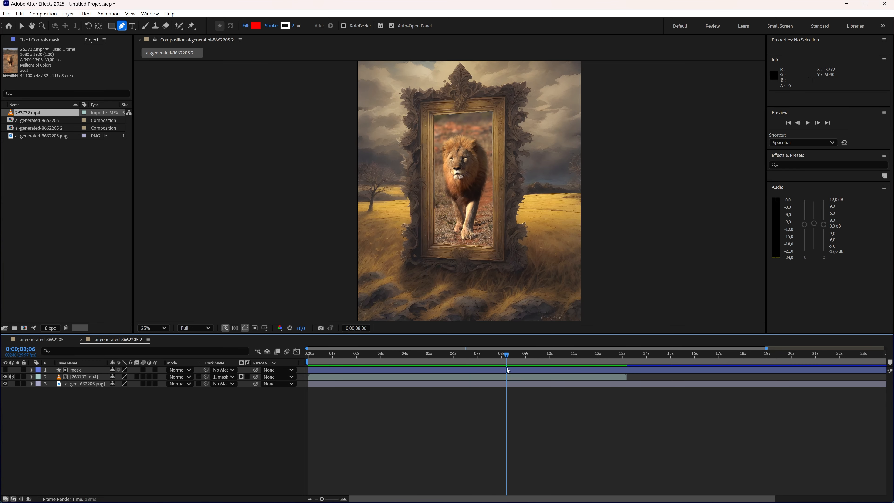
{"action": "left_click_drag", "start_coordinate": [571, 374], "coordinate": [580, 372]}
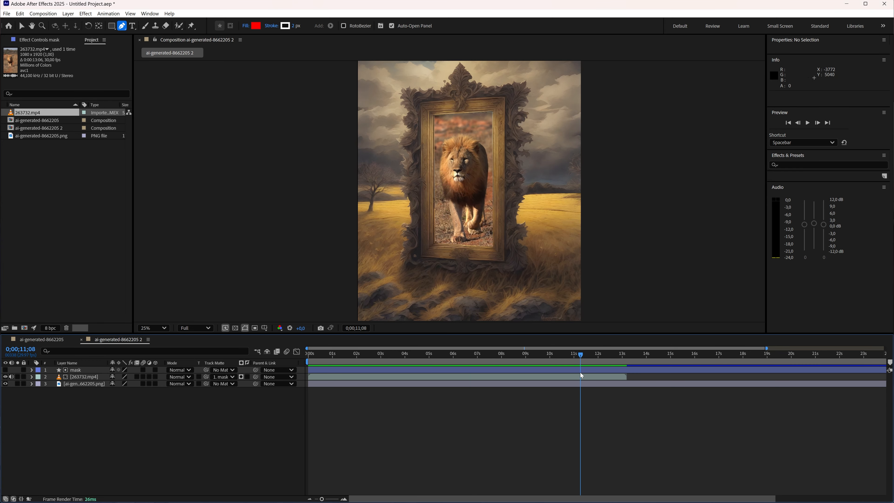